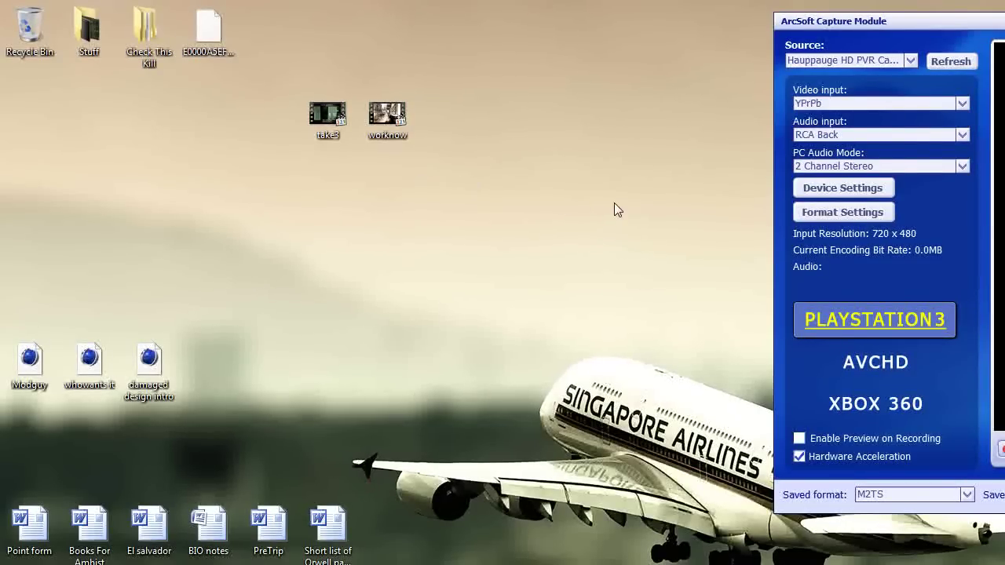
# Leave the capture source on YPrPb video and RCA Back audio, with 2 Channel Stereo as PC audio mode.
pyautogui.click(963, 105)
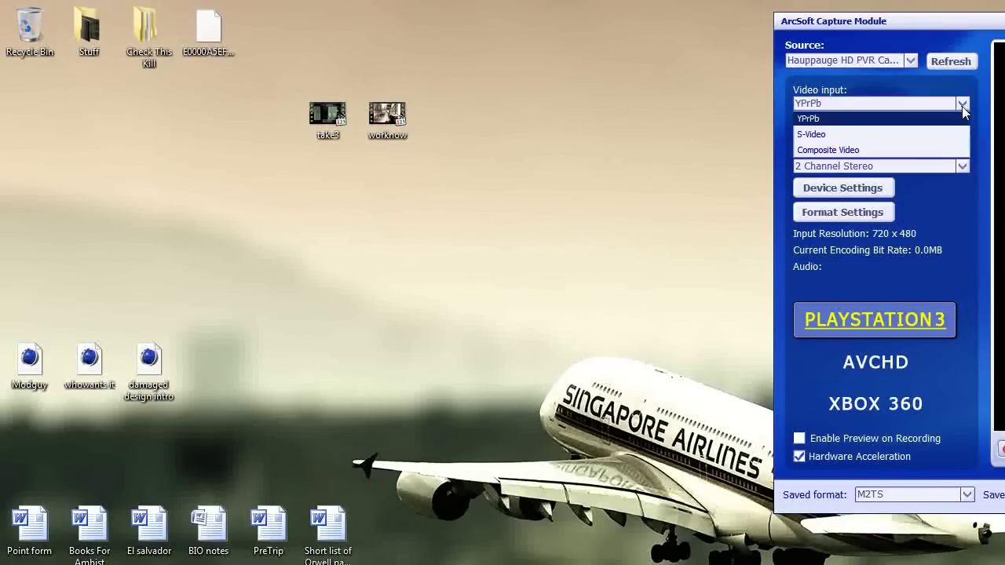
pyautogui.click(842, 126)
pyautogui.click(852, 136)
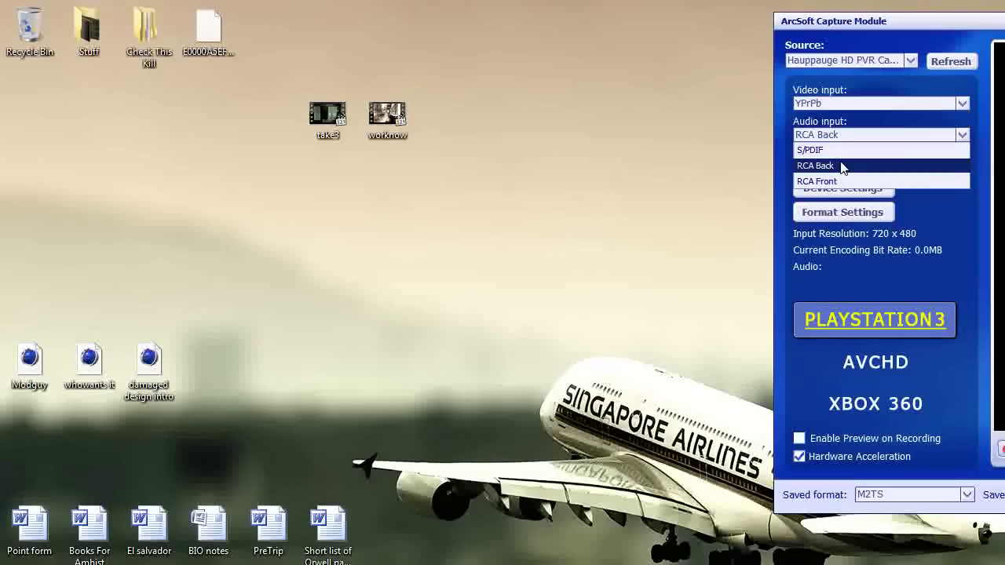
pyautogui.click(841, 167)
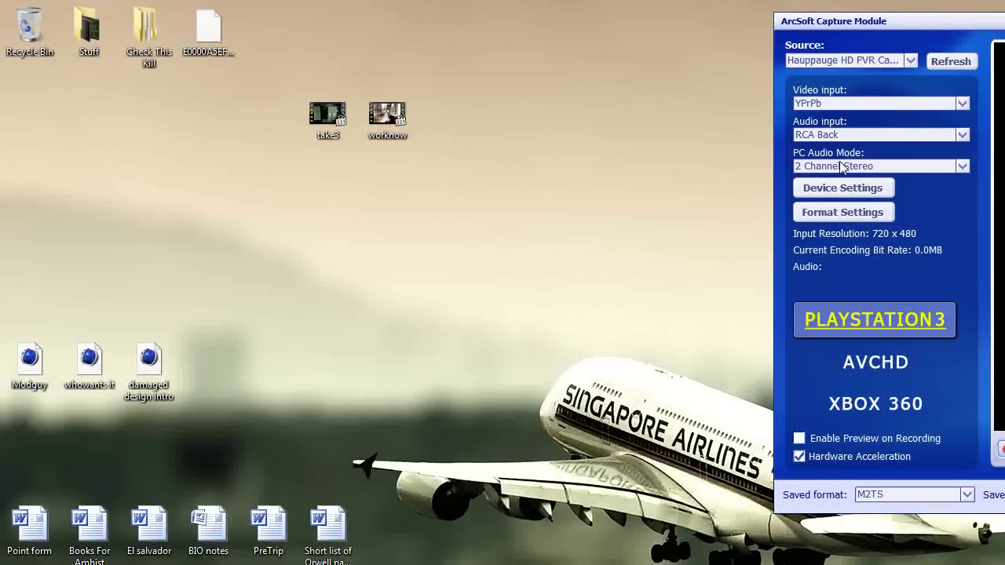
pyautogui.click(842, 167)
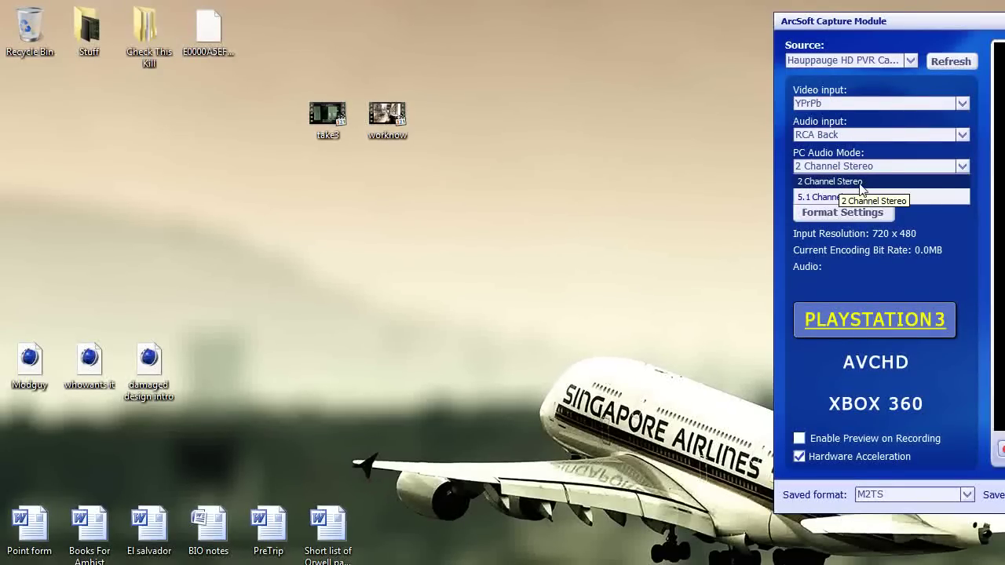
pyautogui.click(986, 219)
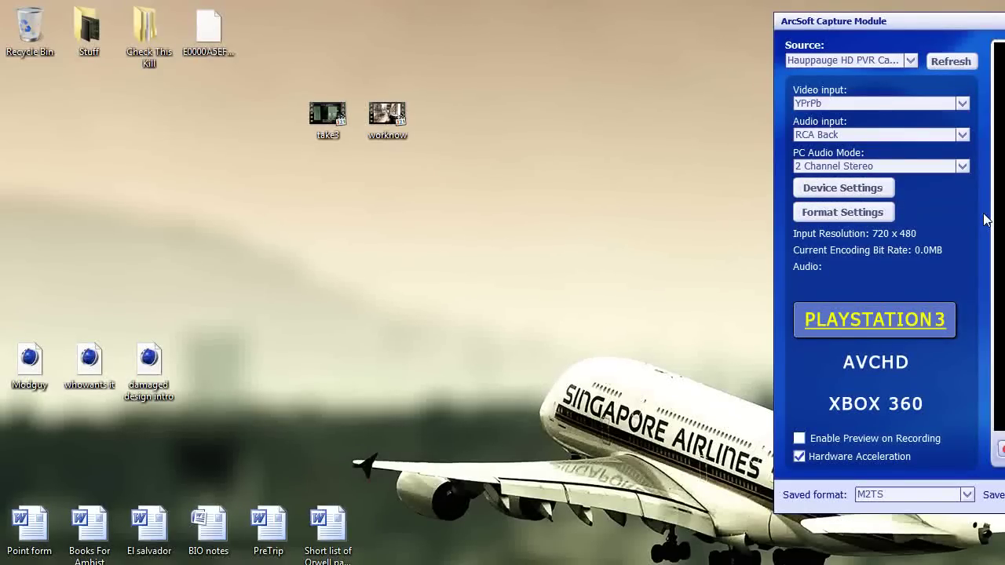
pyautogui.click(855, 194)
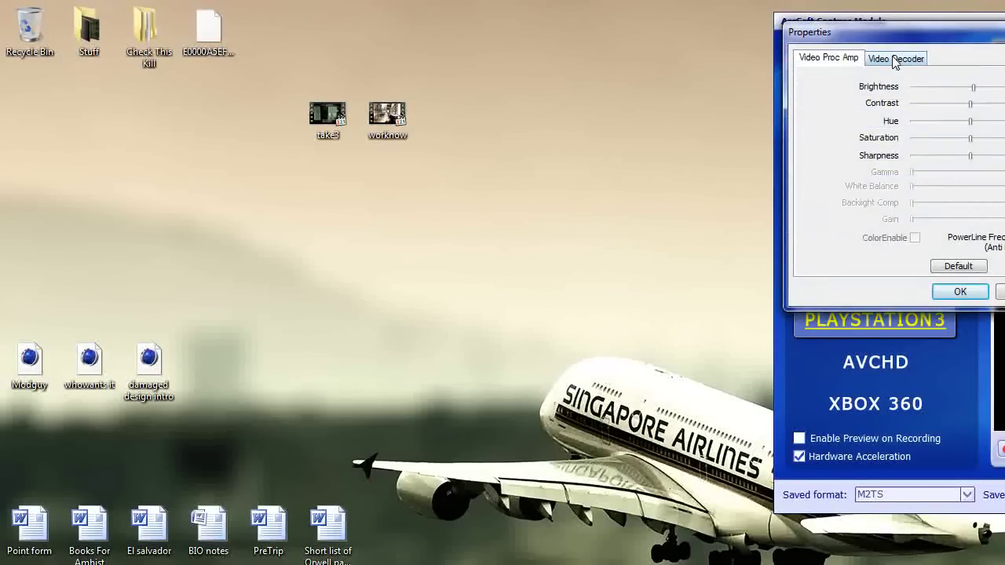
pyautogui.click(895, 62)
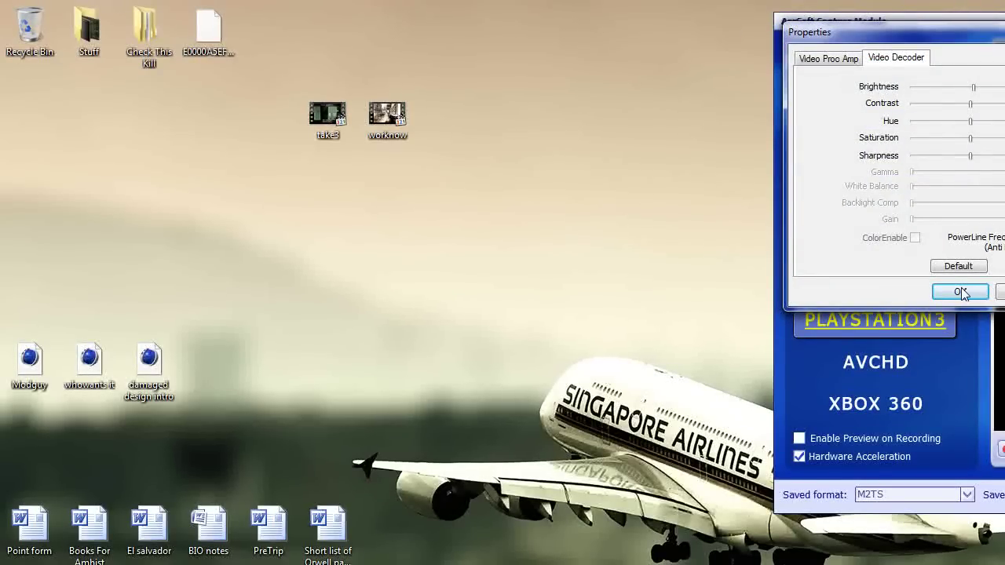
pyautogui.click(829, 60)
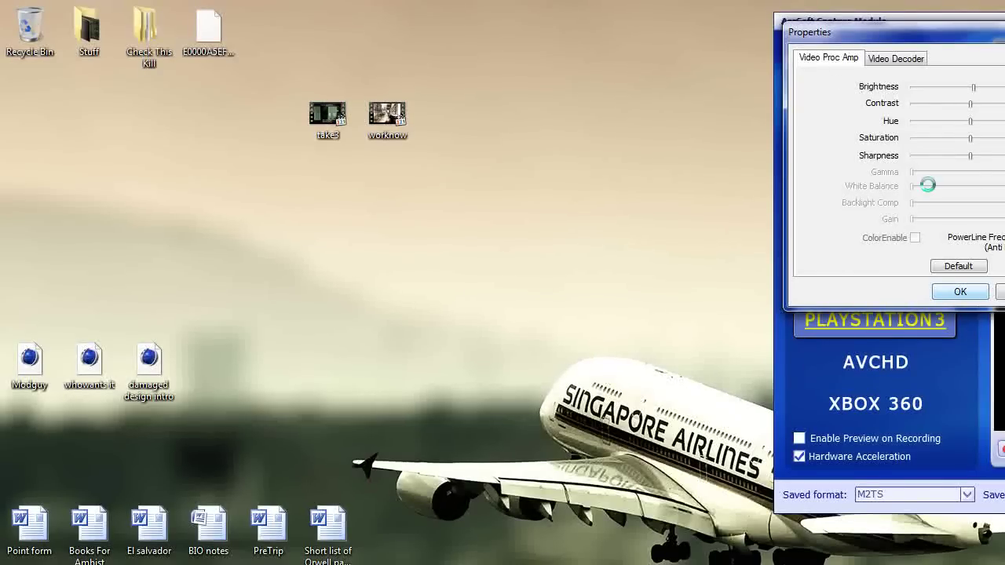
pyautogui.click(957, 292)
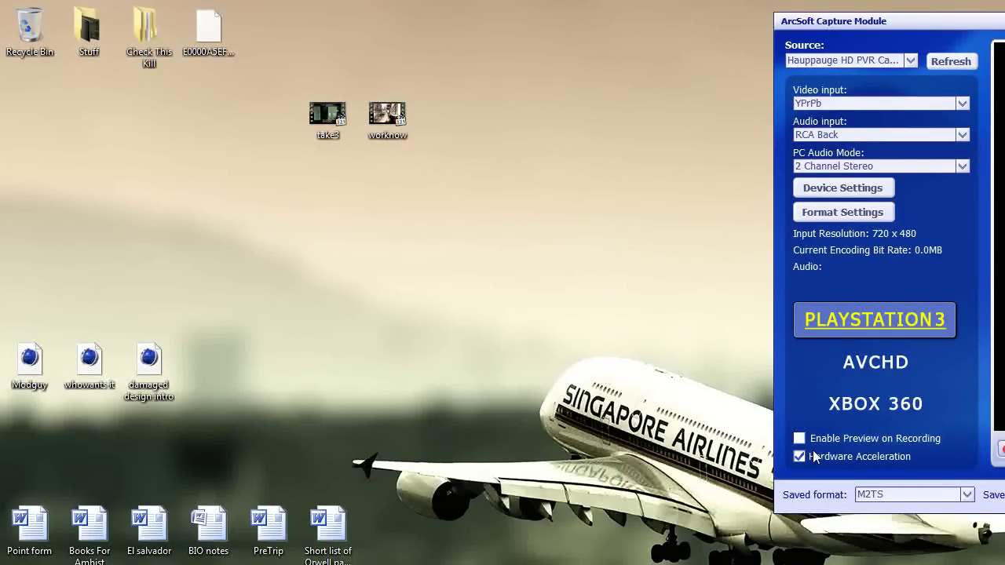
# Review the Hauppauge H264 Encoder format settings and close them with OK.
pyautogui.click(820, 217)
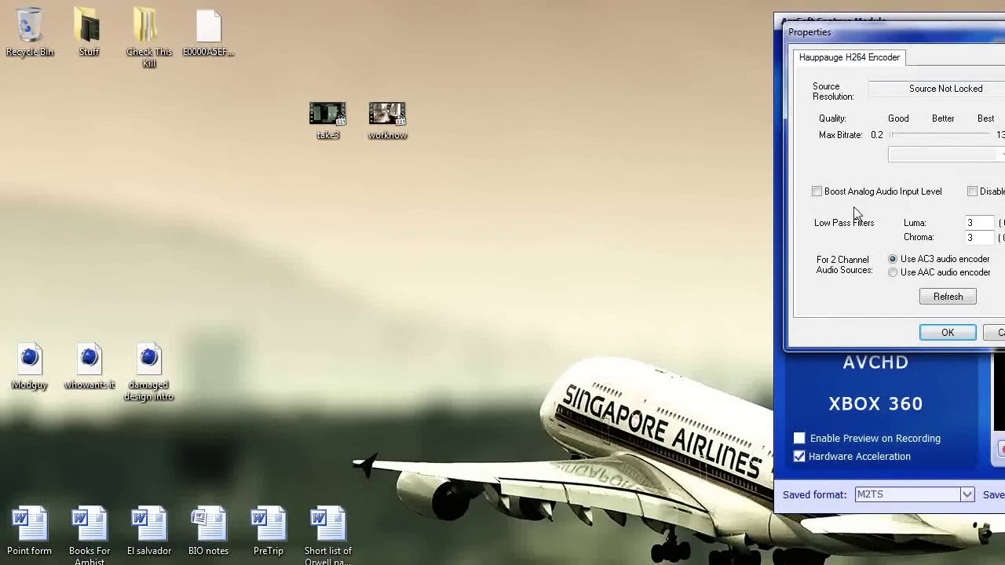
pyautogui.click(948, 333)
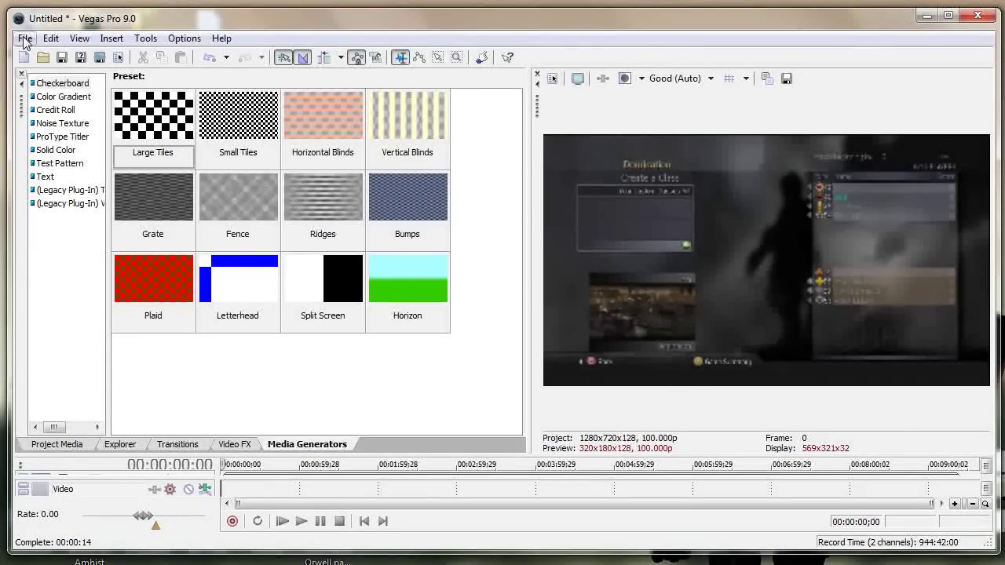
# Start Render As with Video for Windows (*.avi) output and the DasDatDro template.
pyautogui.click(24, 41)
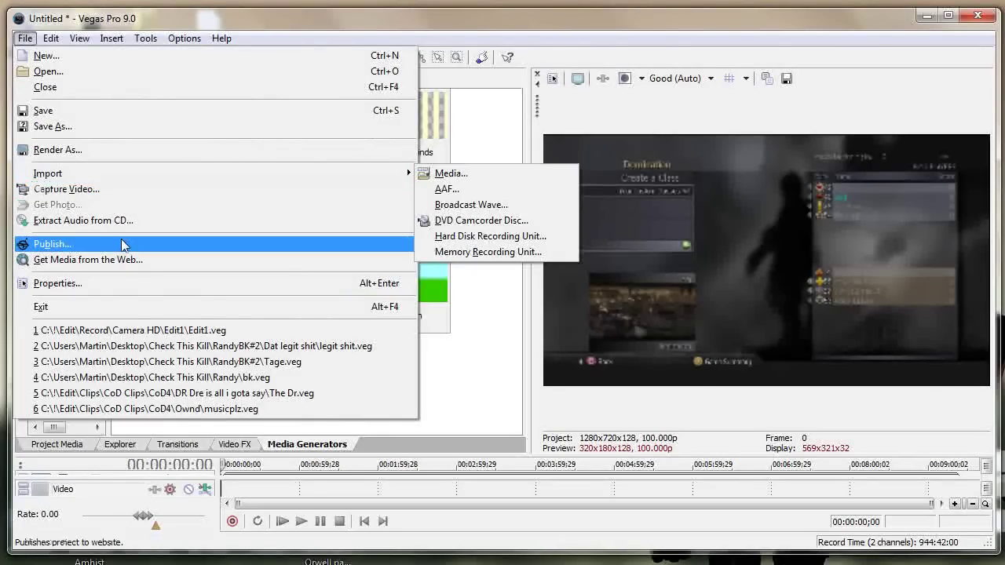
pyautogui.click(87, 154)
pyautogui.click(533, 328)
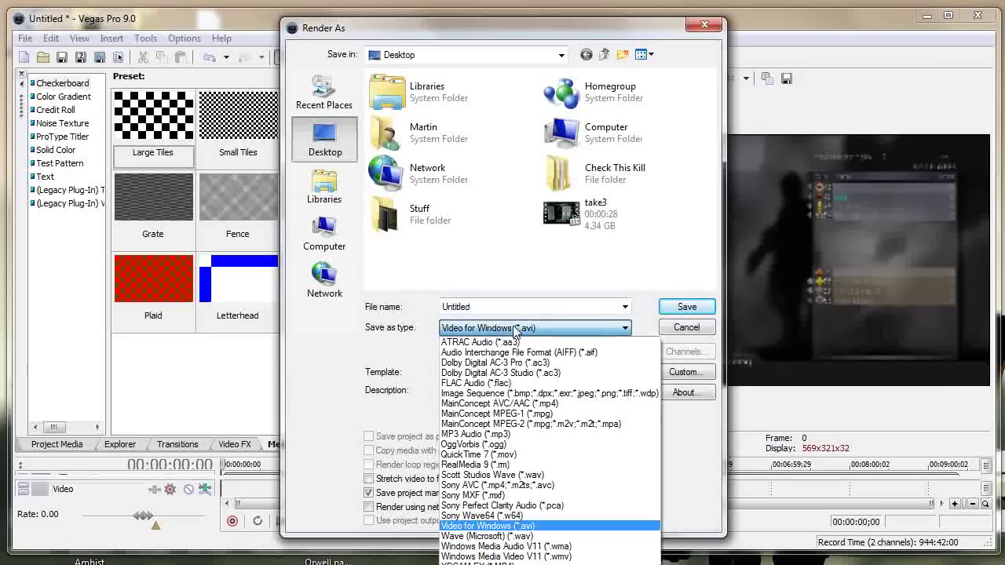
pyautogui.click(499, 526)
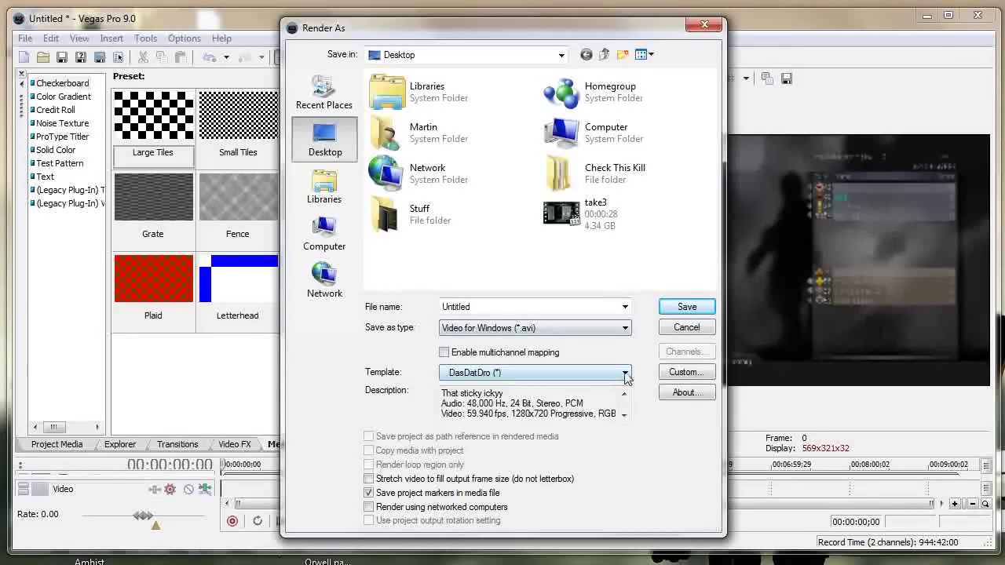
pyautogui.click(619, 377)
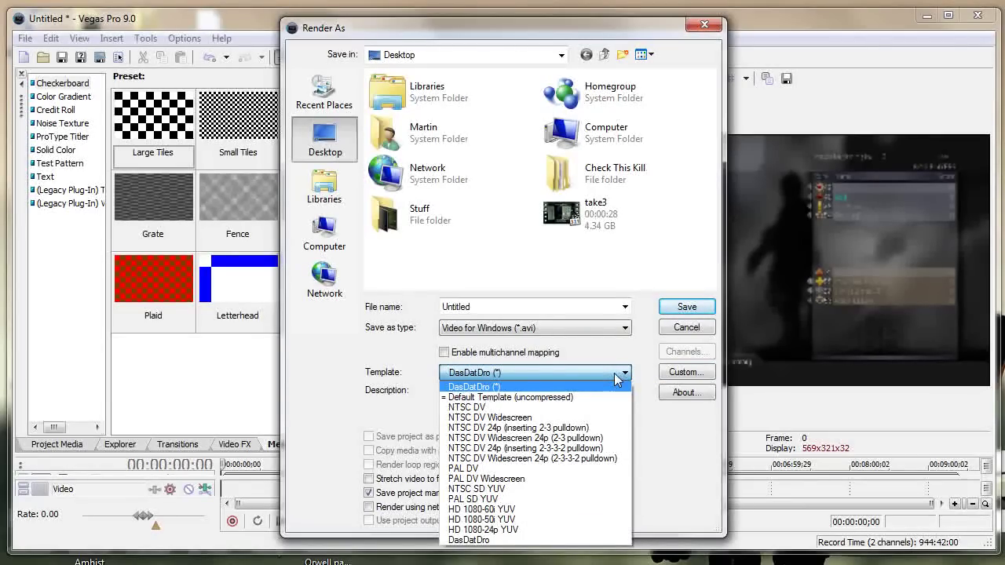
pyautogui.click(520, 389)
# Check DasDatDro's custom audio and project settings at Best quality, then close Render As without rendering.
pyautogui.click(682, 372)
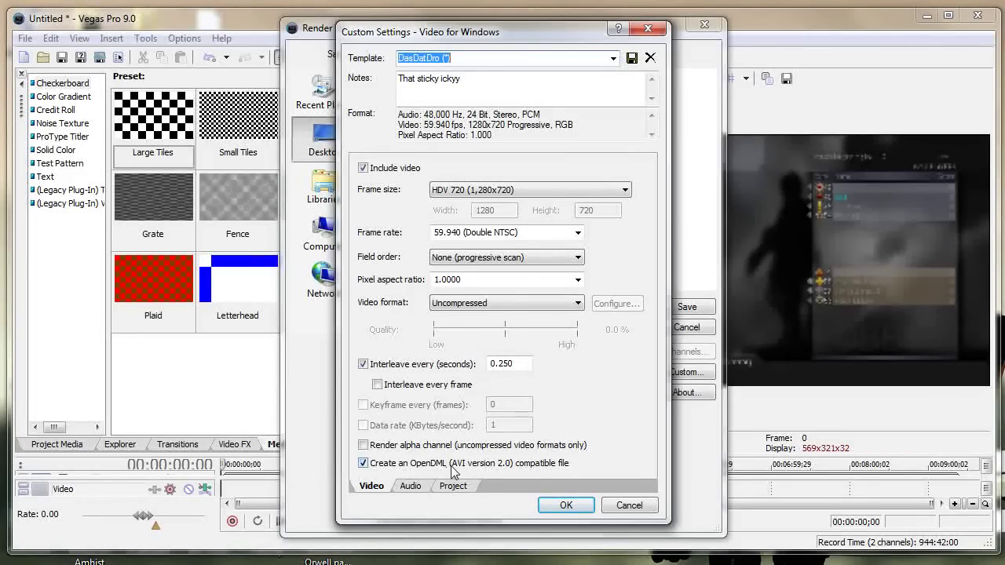
pyautogui.click(410, 486)
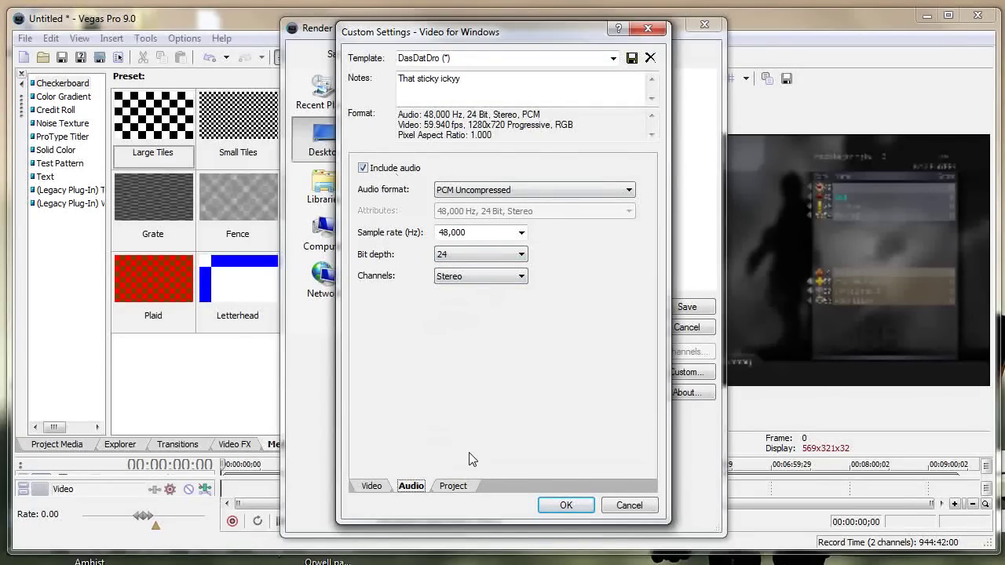
pyautogui.click(453, 486)
pyautogui.click(497, 170)
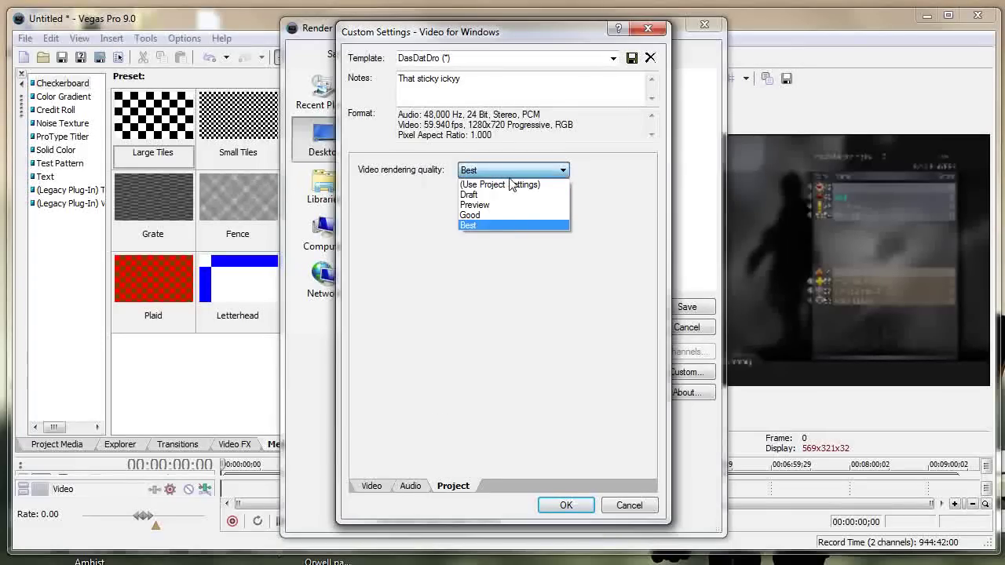
pyautogui.click(512, 225)
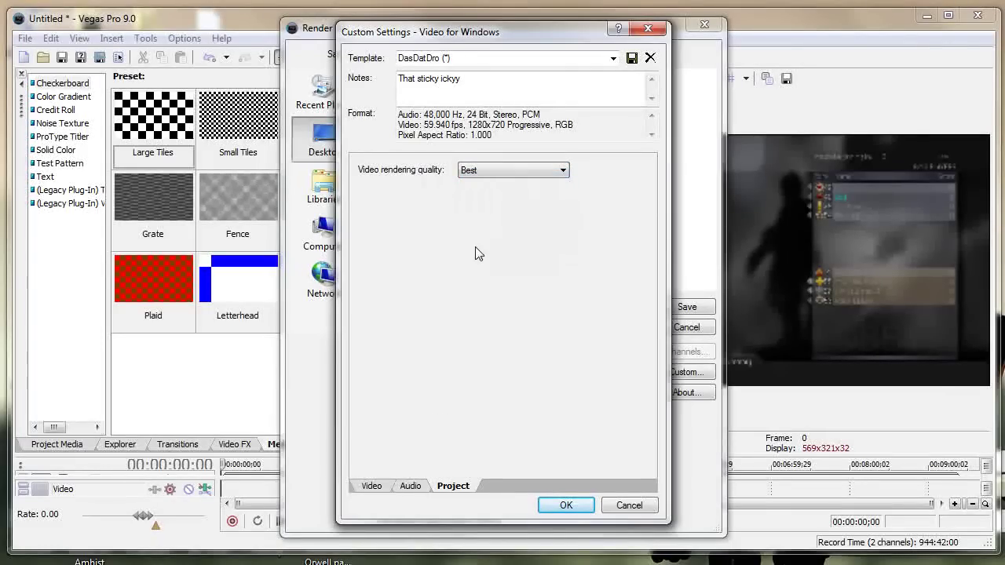
pyautogui.click(565, 506)
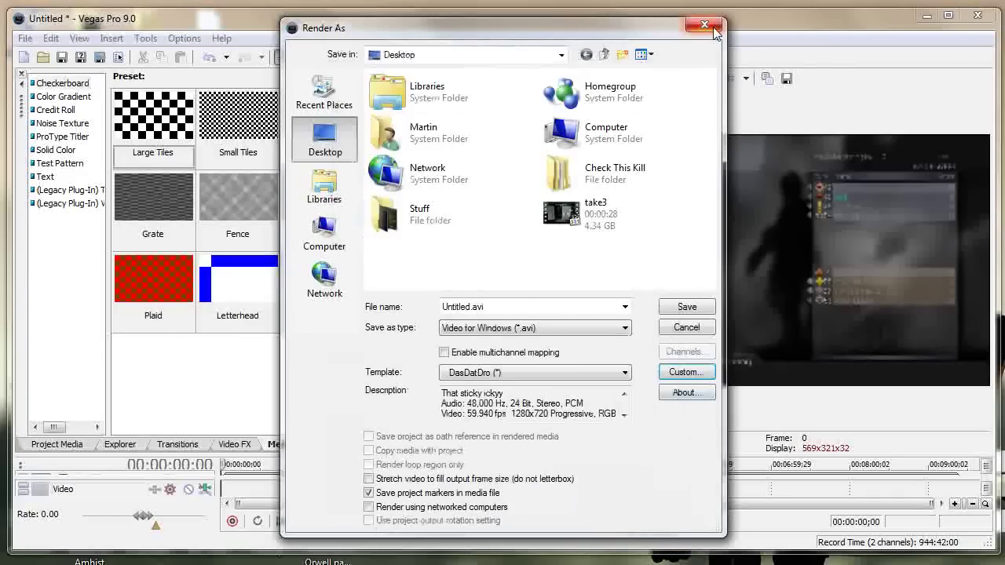
pyautogui.click(704, 26)
# Create Comp 1 at 1280x720, 59.94 fps, lasting 1:30, then open the Recording folder.
pyautogui.click(927, 15)
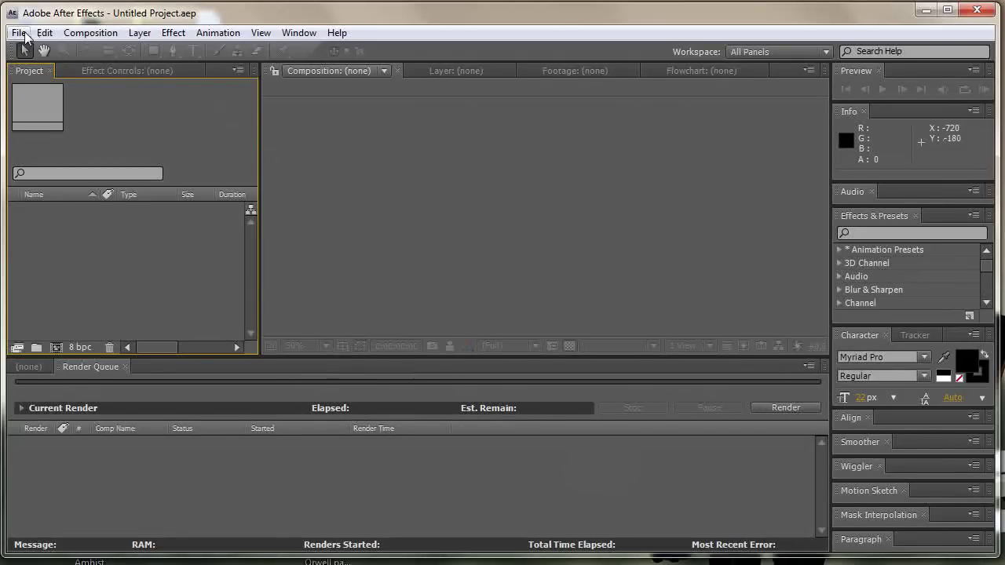
pyautogui.click(90, 32)
pyautogui.click(102, 49)
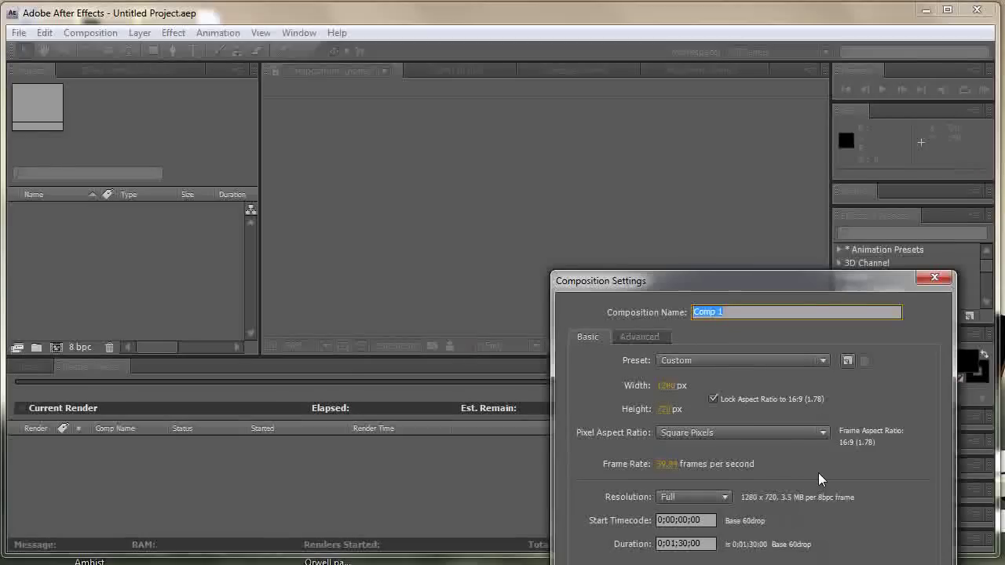
pyautogui.moveTo(775, 278); pyautogui.dragTo(727, 187)
pyautogui.moveTo(695, 128); pyautogui.dragTo(694, 116)
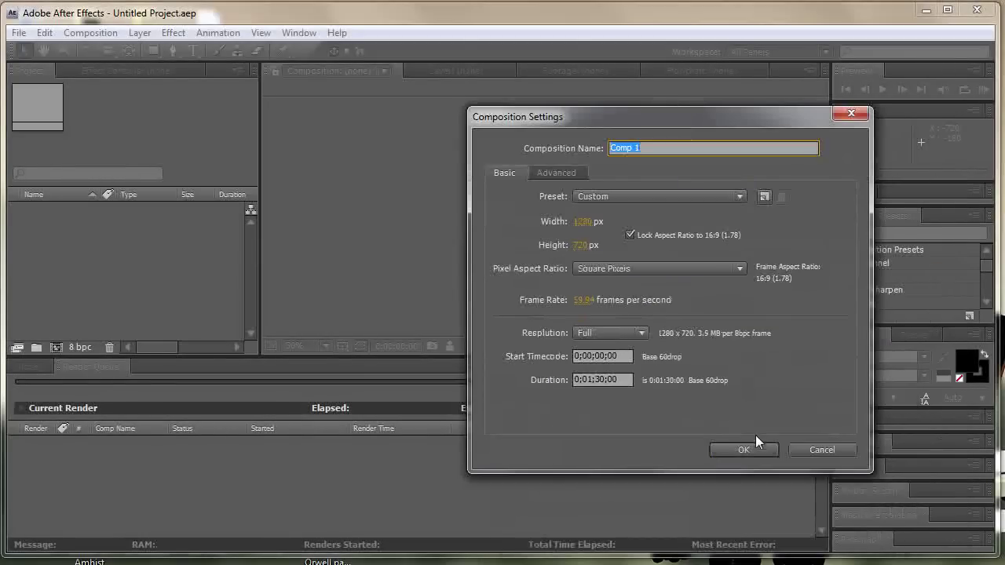
pyautogui.click(744, 449)
pyautogui.press('super')
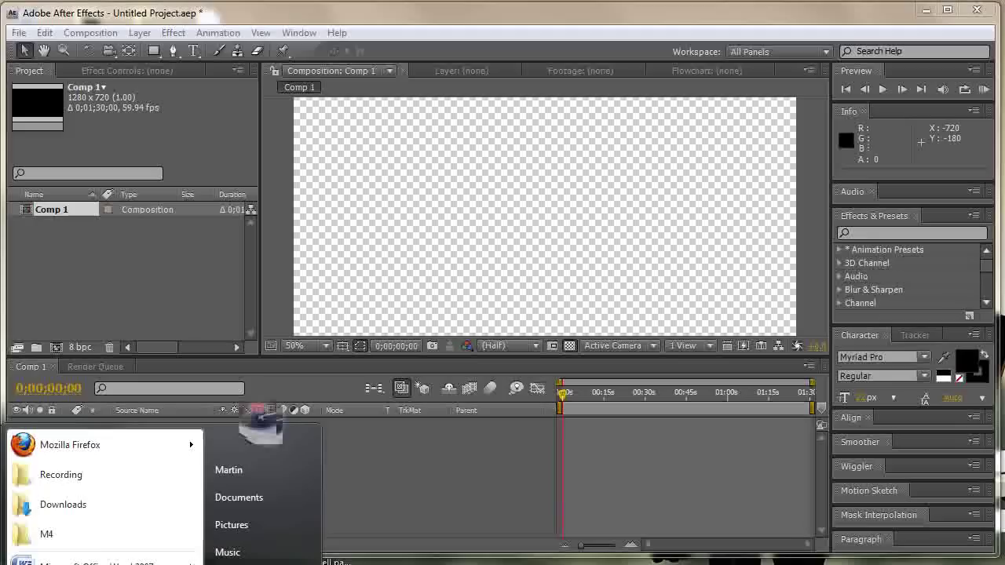
pyautogui.click(113, 488)
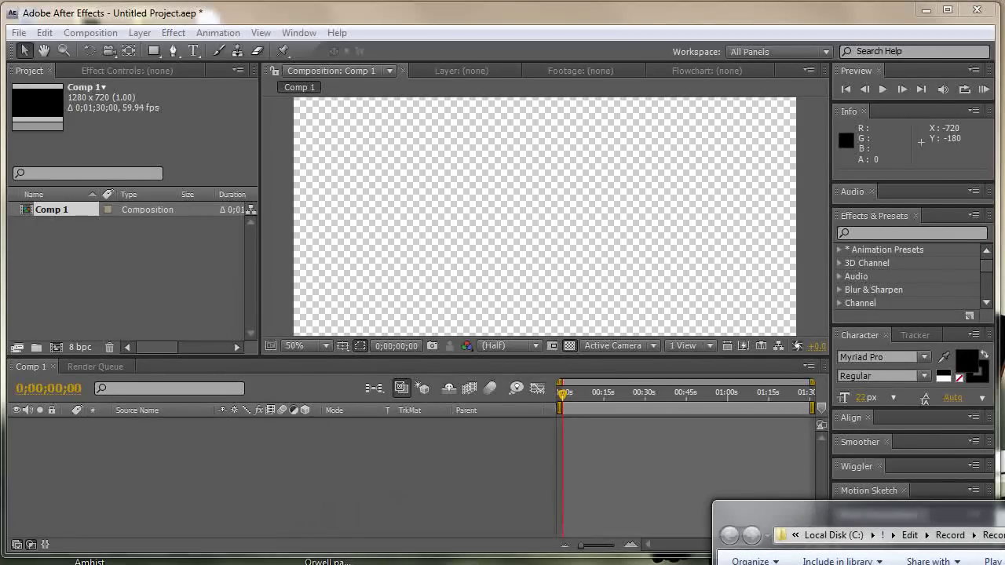
# Import 12-0.M2TS into the Project panel and drop it onto Comp 1 as layer 1.
pyautogui.moveTo(824, 564); pyautogui.dragTo(135, 292)
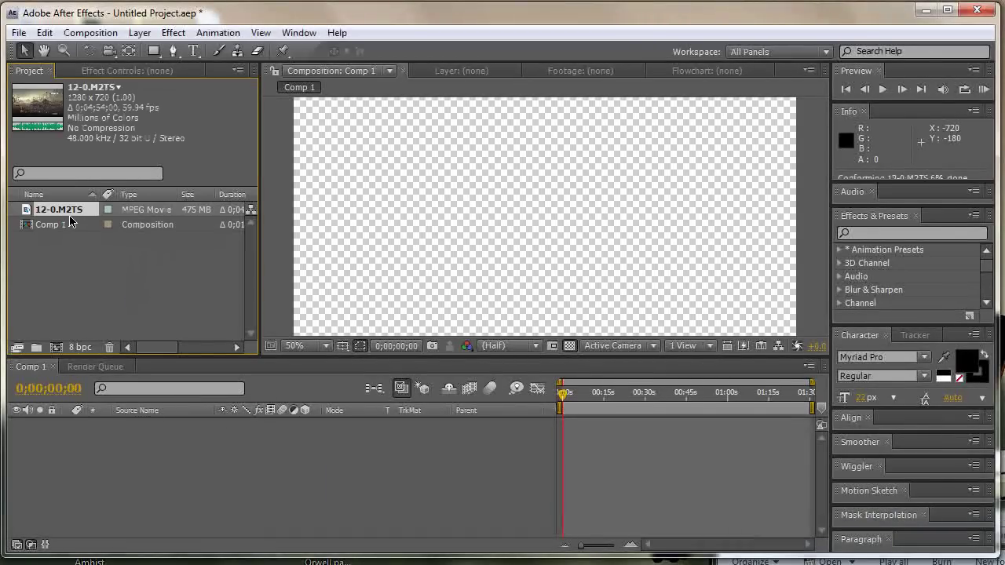
pyautogui.moveTo(69, 221); pyautogui.dragTo(142, 471)
pyautogui.moveTo(57, 209); pyautogui.dragTo(160, 475)
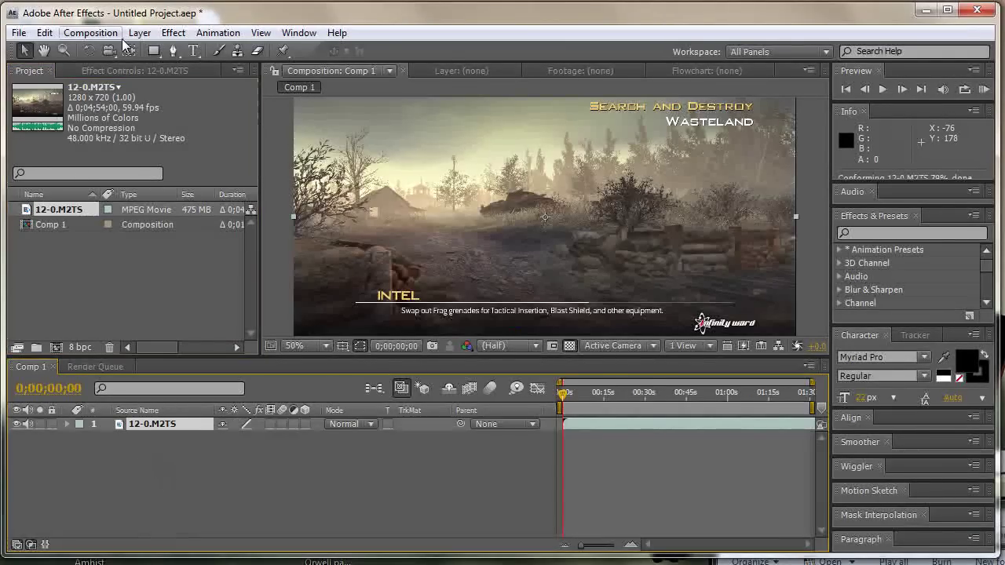
# Add Comp 1 to the Render Queue, keeping the default Comp 1.avi output location.
pyautogui.click(114, 33)
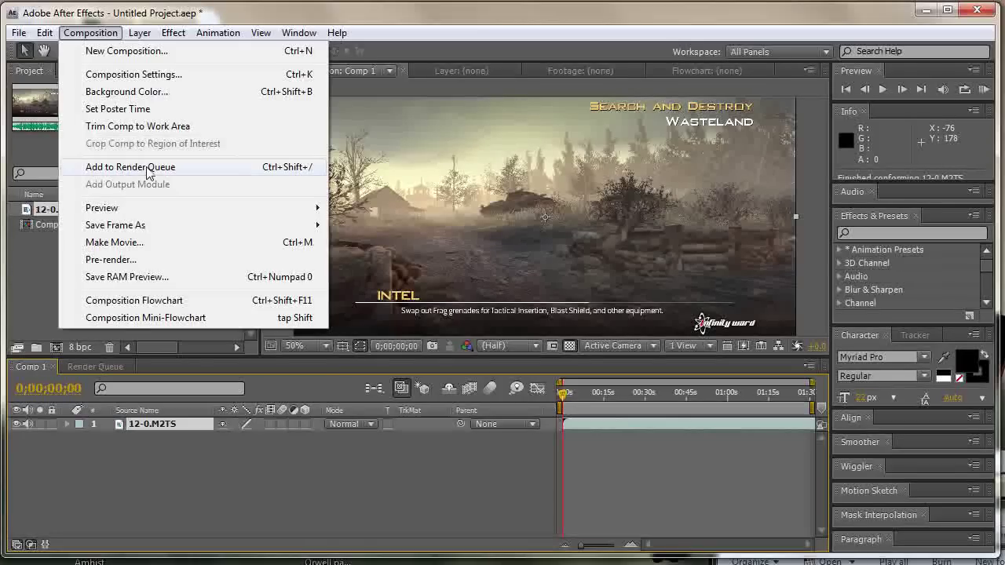
pyautogui.click(225, 165)
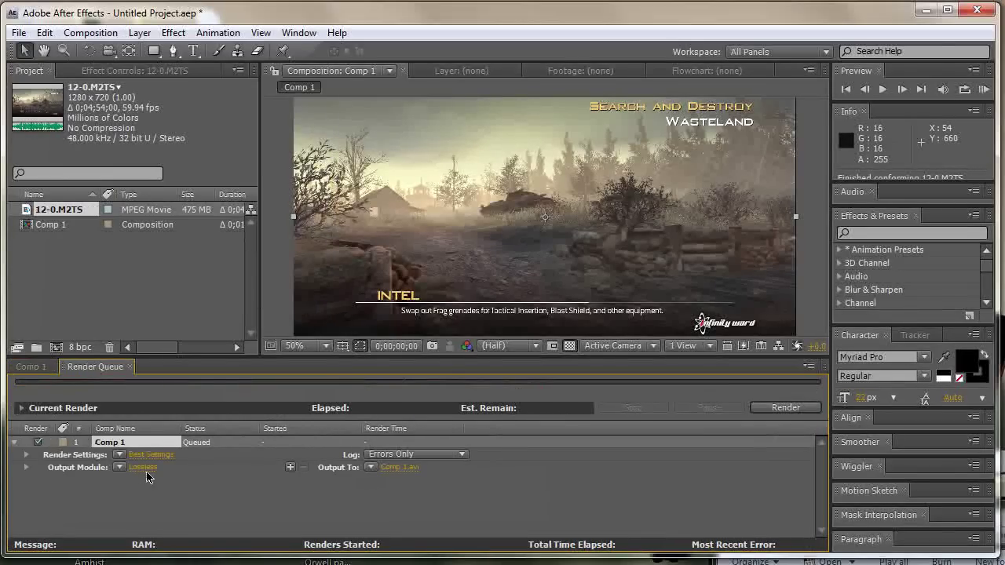
pyautogui.click(399, 468)
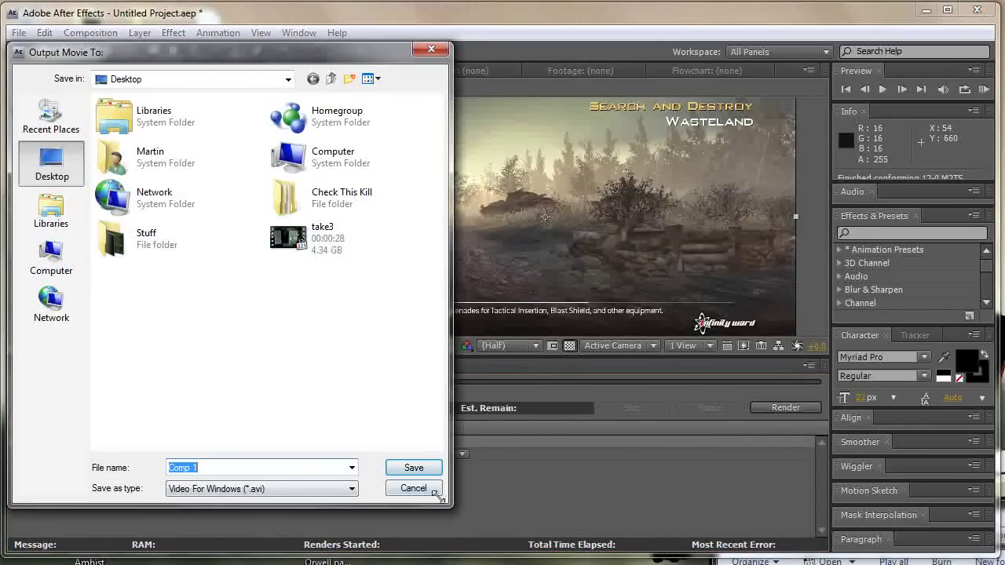
pyautogui.click(432, 495)
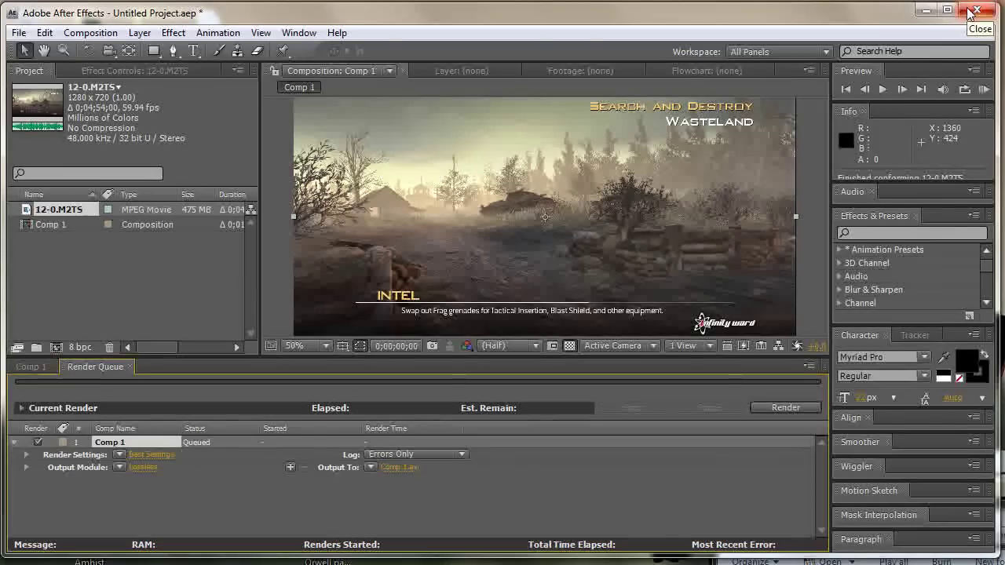
# Minimize After Effects and hide the Explorer window to reveal the desktop.
pyautogui.click(924, 10)
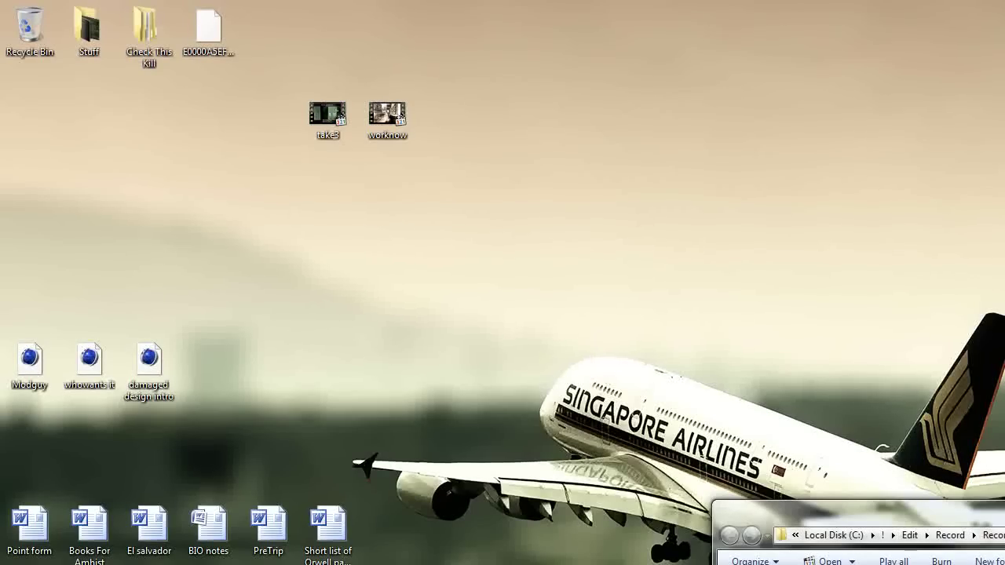
pyautogui.press('super+d')
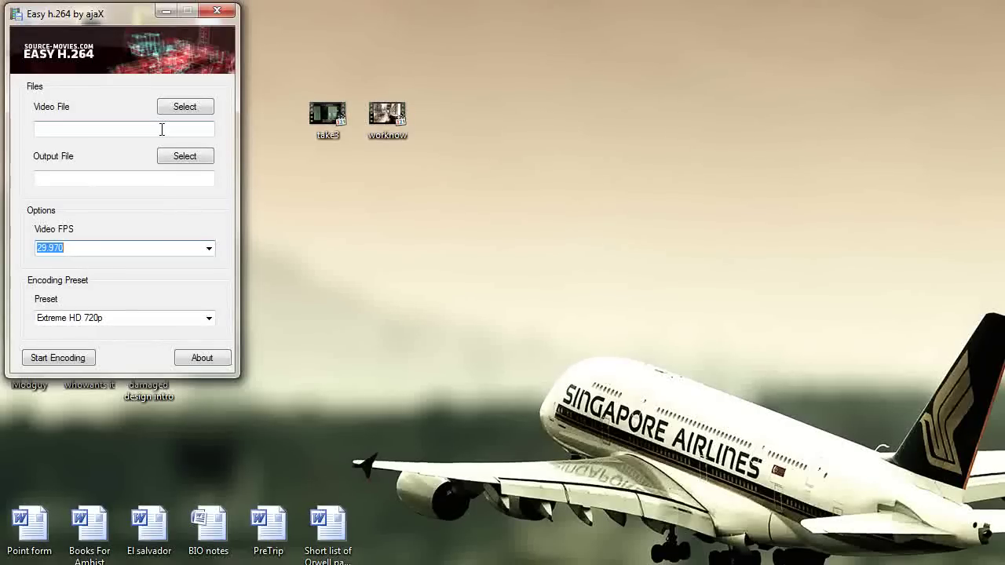
# Select take3.avi from the Desktop as the source video.
pyautogui.click(182, 106)
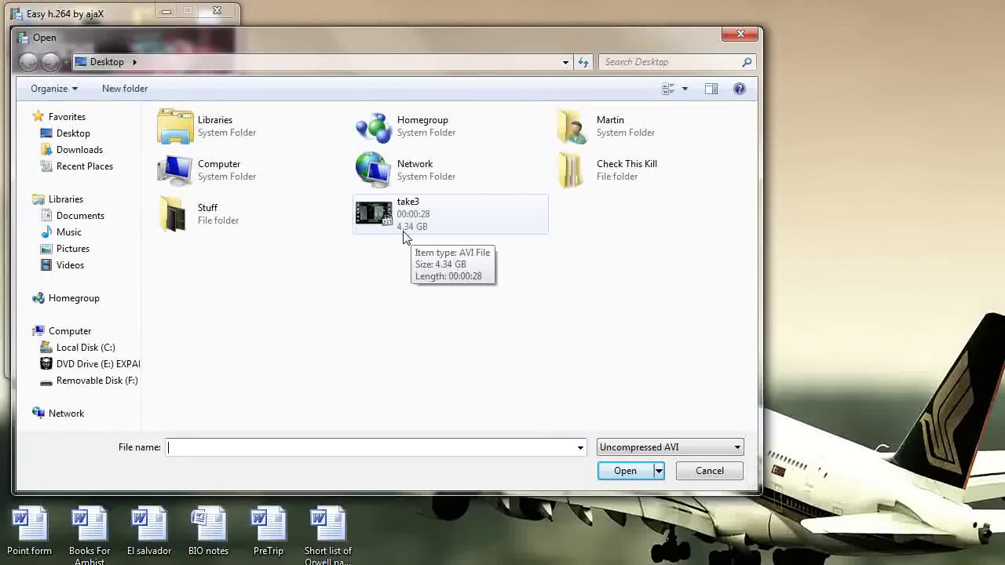
pyautogui.click(405, 229)
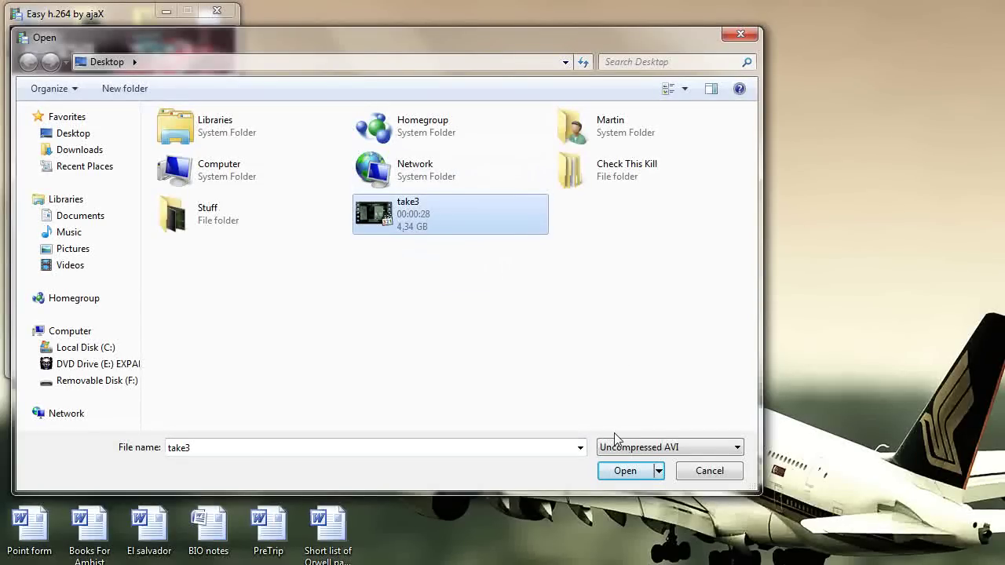
pyautogui.click(628, 471)
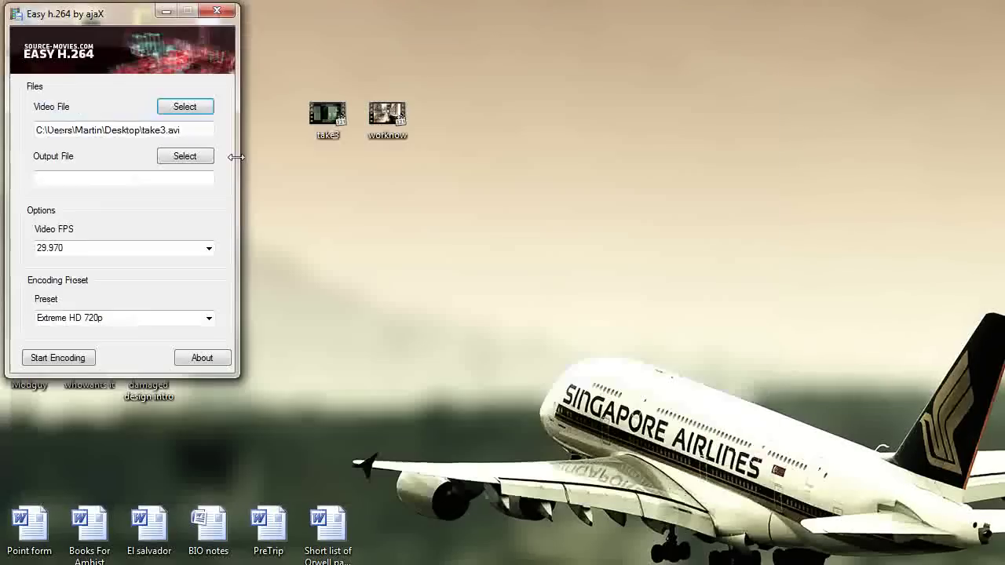
# Set the output file to 'blachblachhchdehaf' on the Desktop.
pyautogui.click(193, 158)
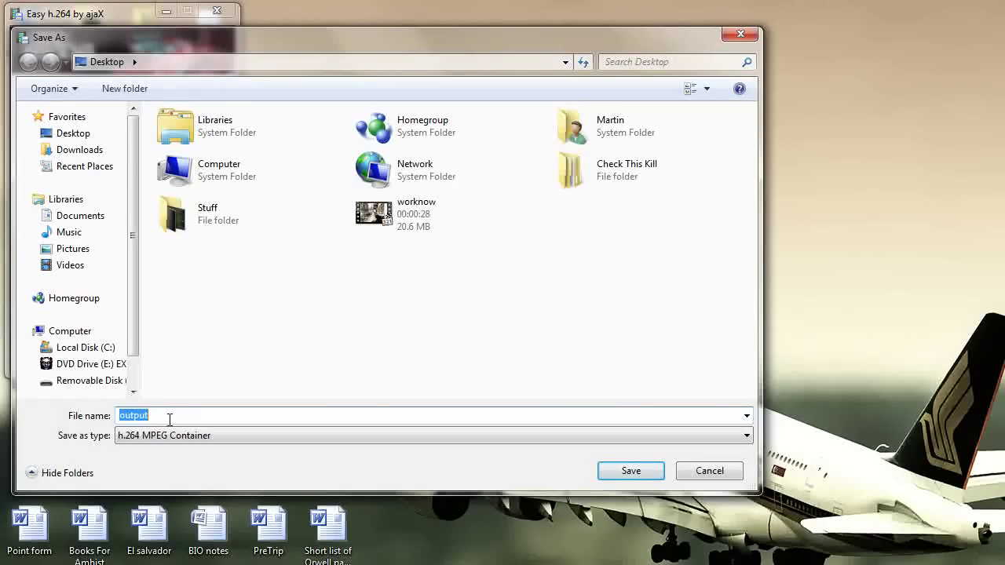
pyautogui.write('blachblachhchde')
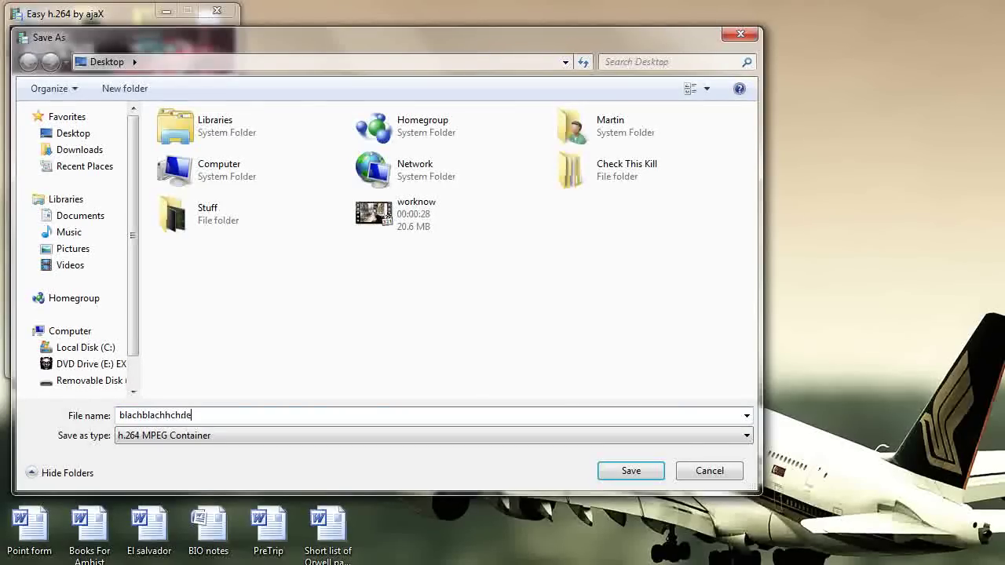
pyautogui.write('haf')
pyautogui.click(655, 471)
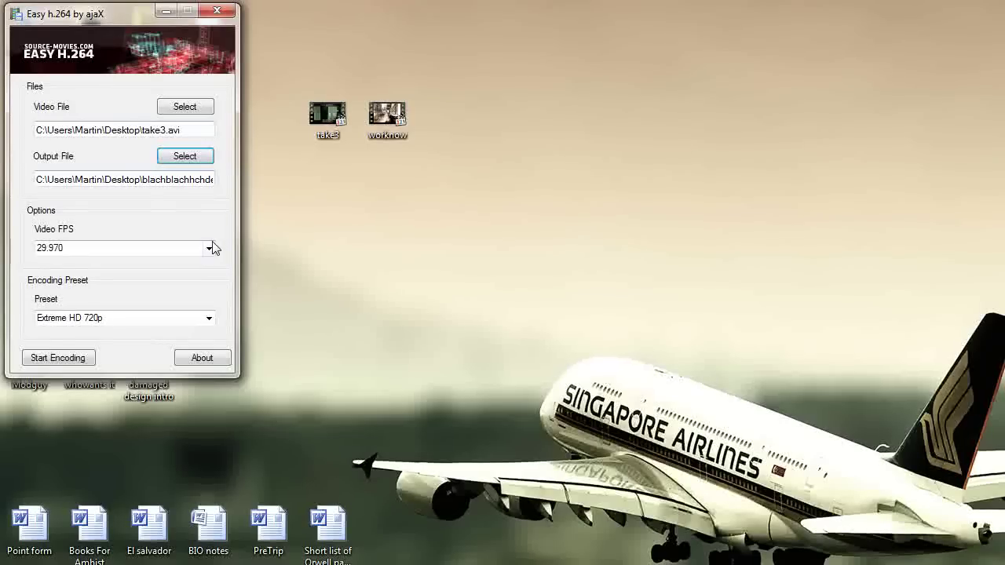
# Choose 59.940 for Video FPS and leave the preset on Extreme HD 720p.
pyautogui.click(209, 248)
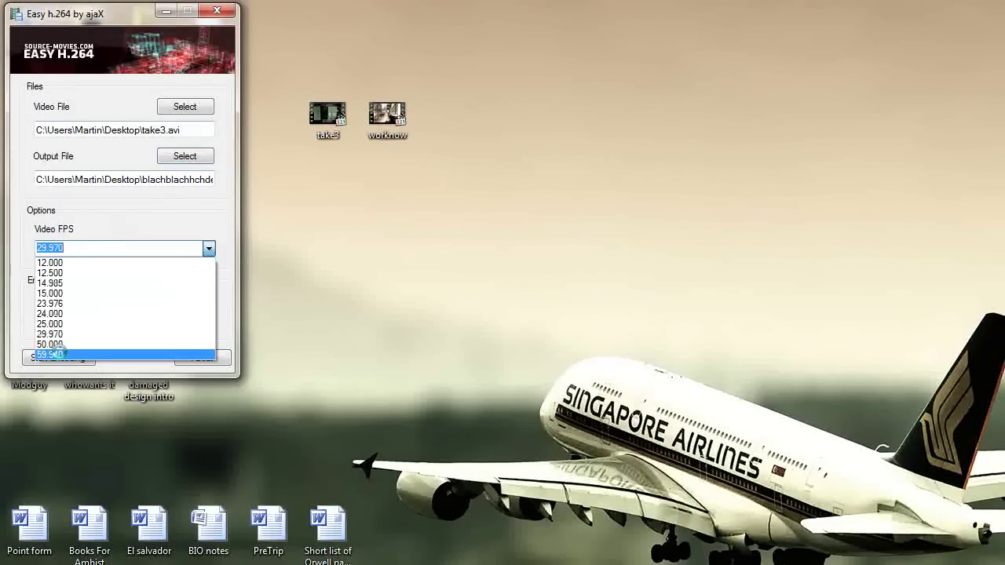
pyautogui.click(53, 355)
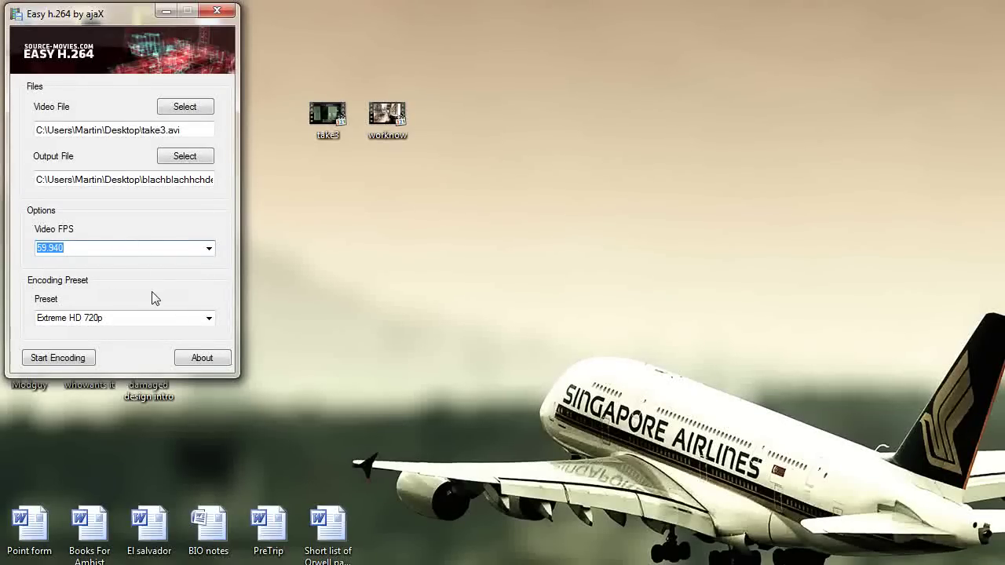
pyautogui.click(208, 318)
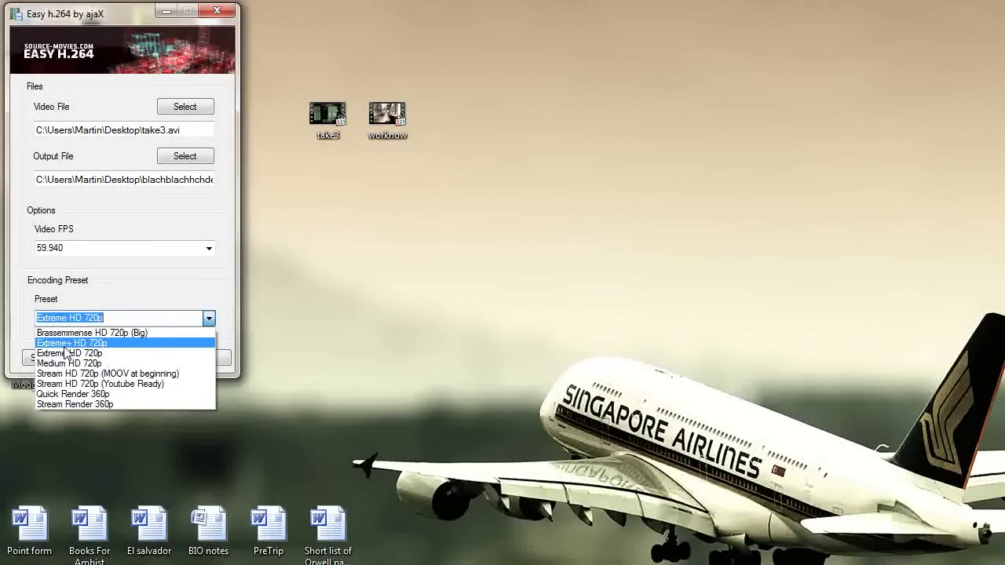
pyautogui.click(77, 288)
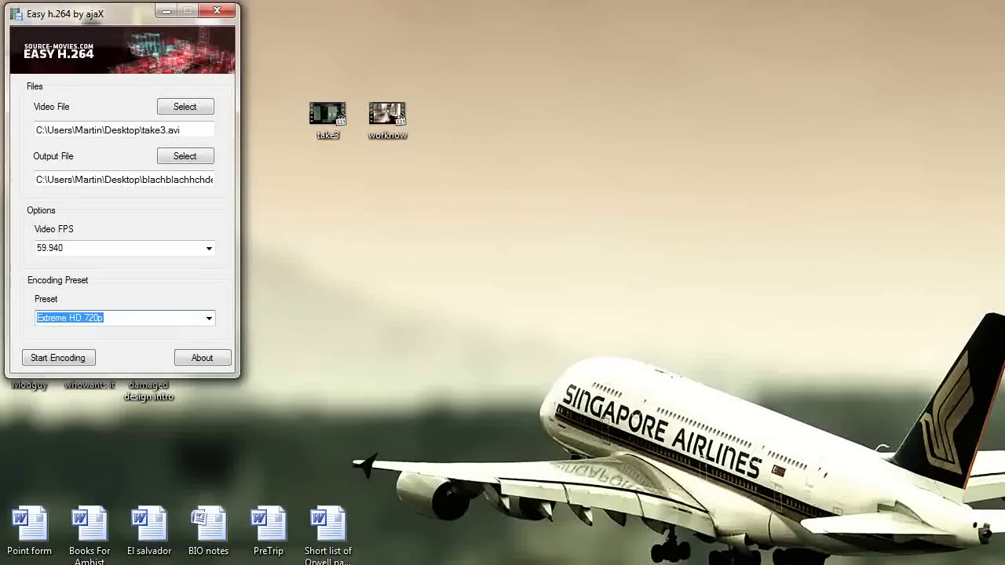
pyautogui.click(217, 11)
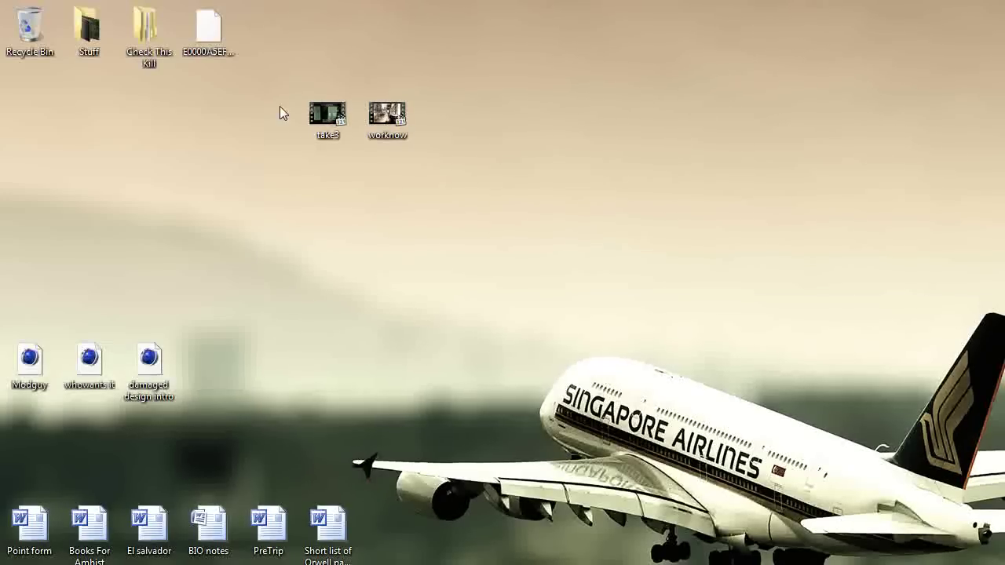
pyautogui.moveTo(297, 92); pyautogui.dragTo(395, 173)
pyautogui.click(328, 117)
pyautogui.rightClick(328, 122)
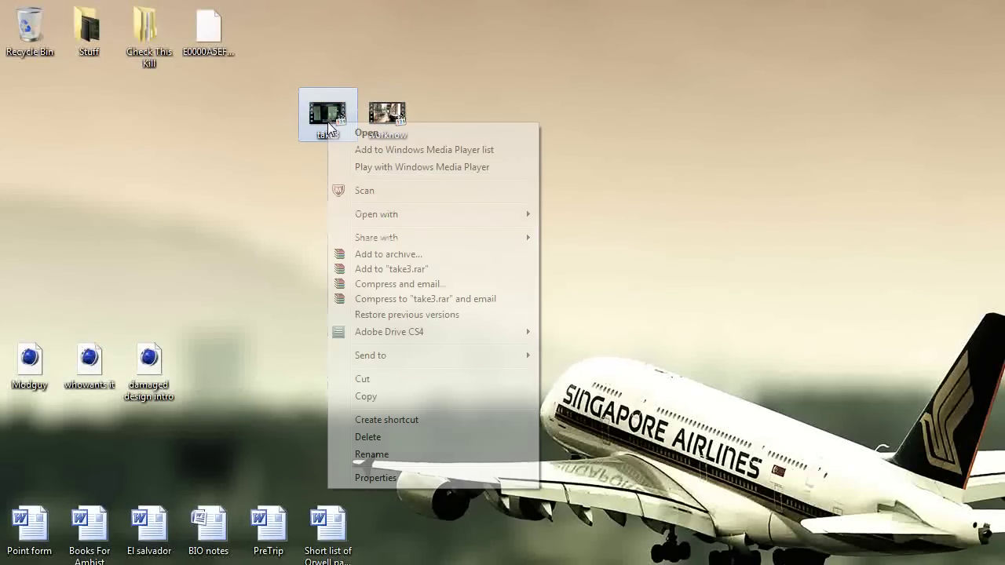
pyautogui.click(369, 472)
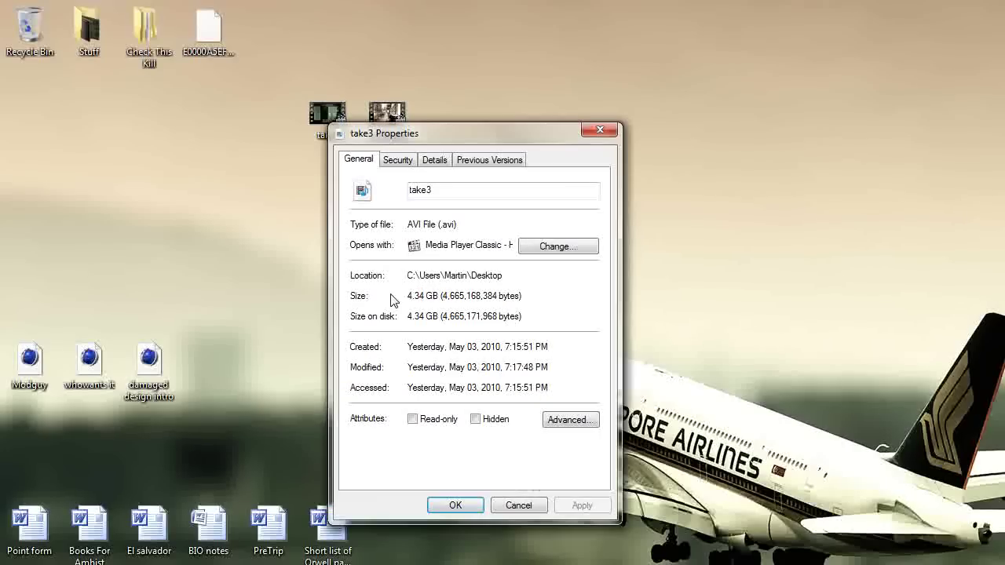
pyautogui.moveTo(441, 295); pyautogui.dragTo(381, 295)
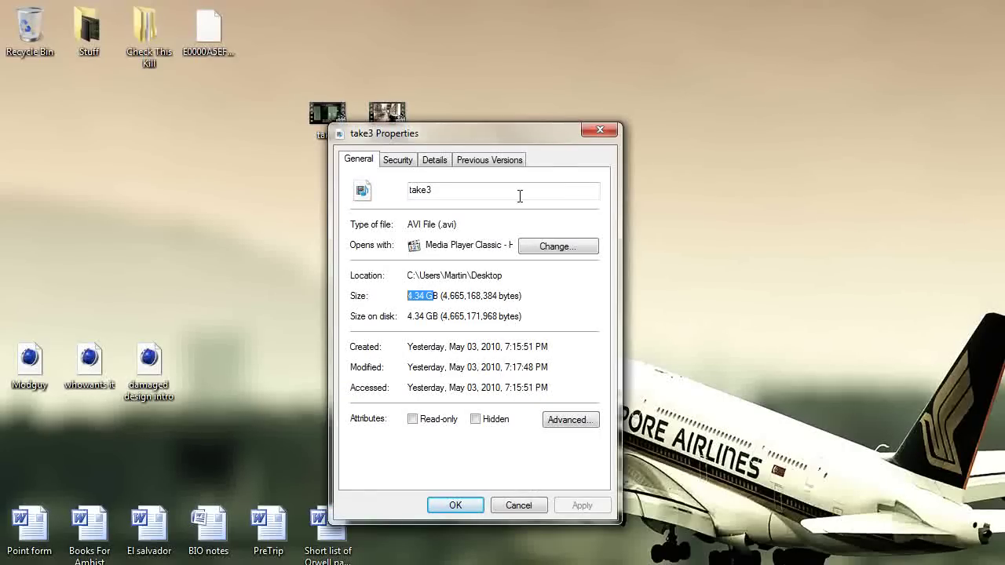
pyautogui.click(599, 130)
pyautogui.rightClick(379, 126)
pyautogui.click(427, 450)
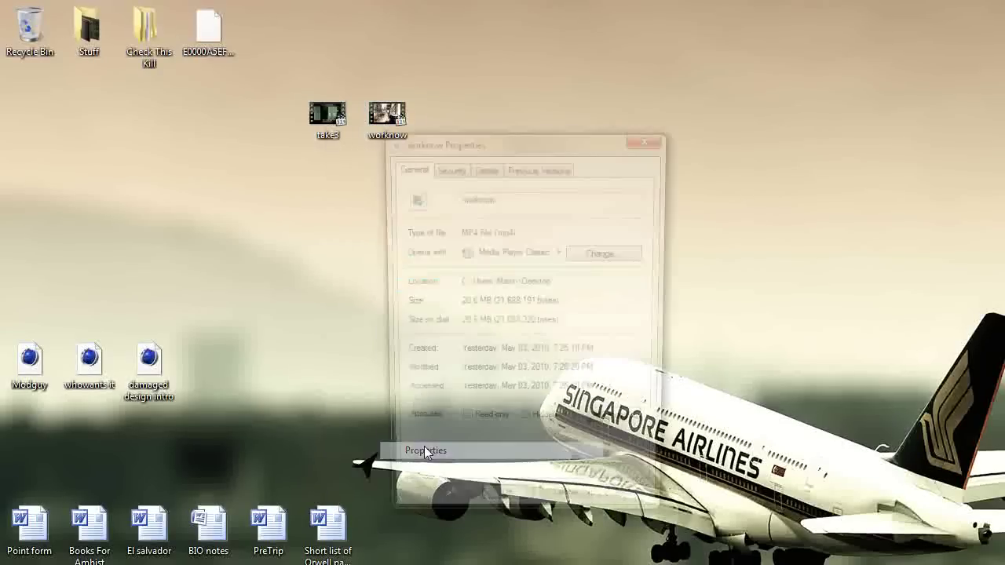
pyautogui.click(648, 136)
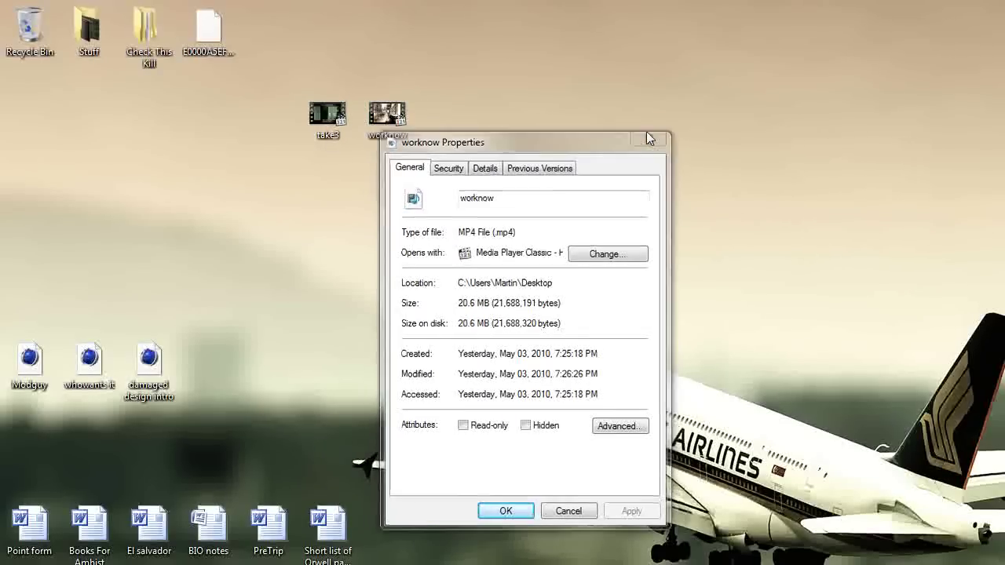